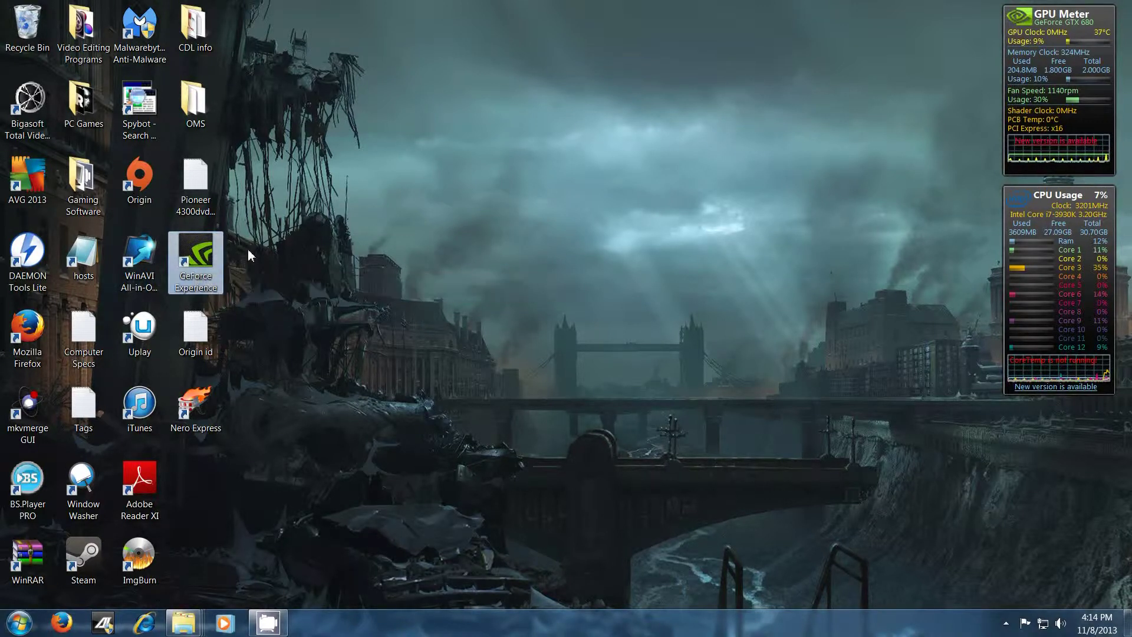
Launch GeForce Experience and view the computer's hardware overview and the installed driver information
double_click(199, 260)
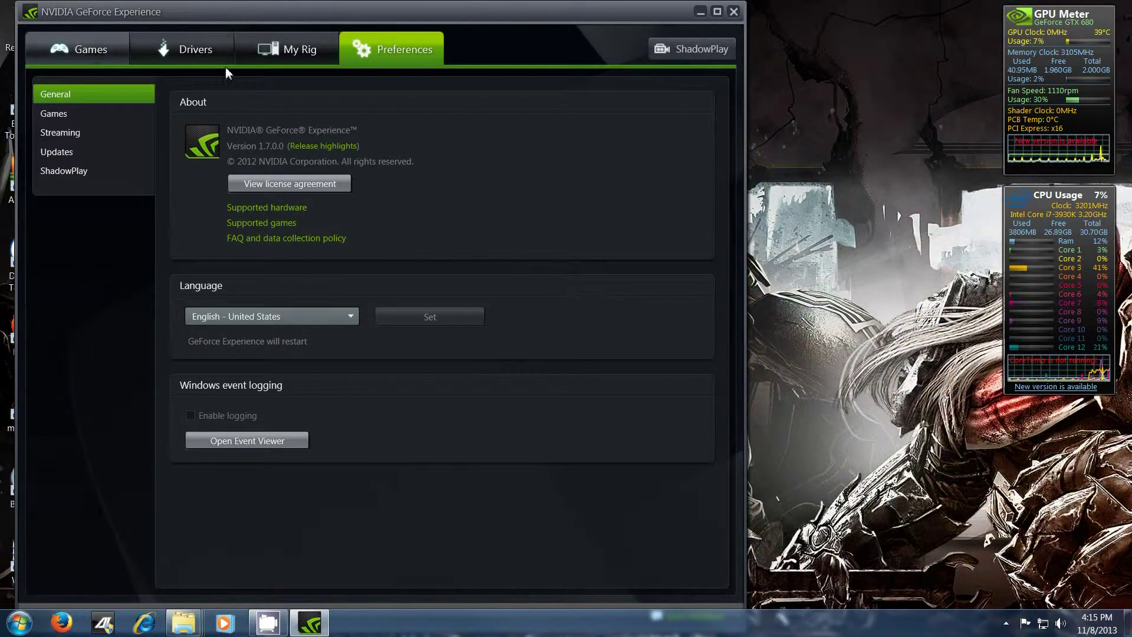
click(291, 47)
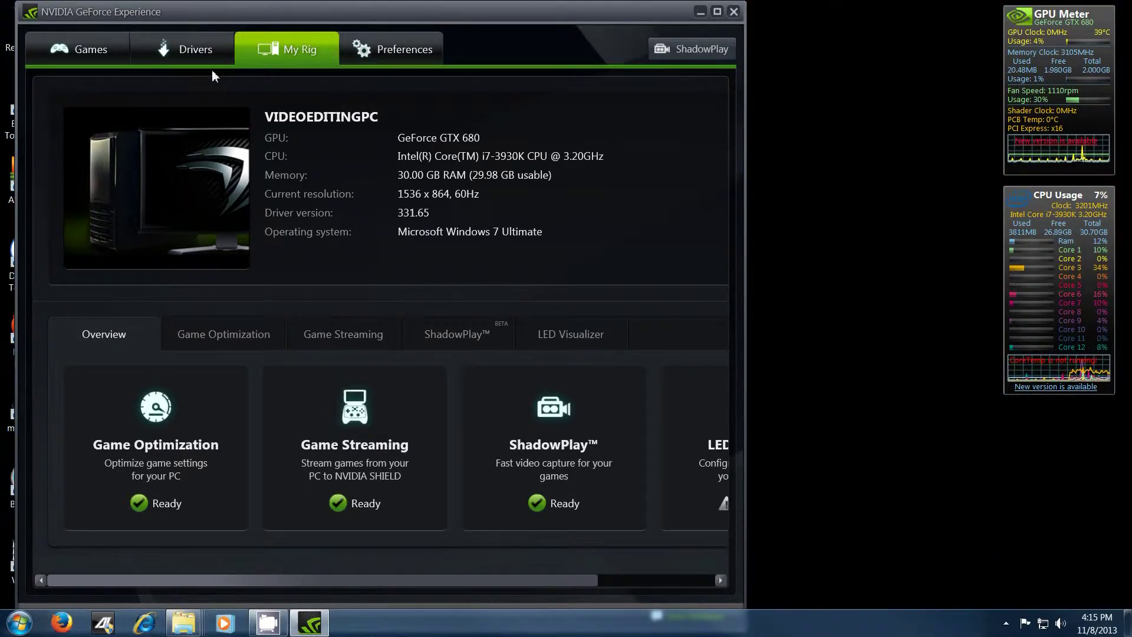
click(196, 59)
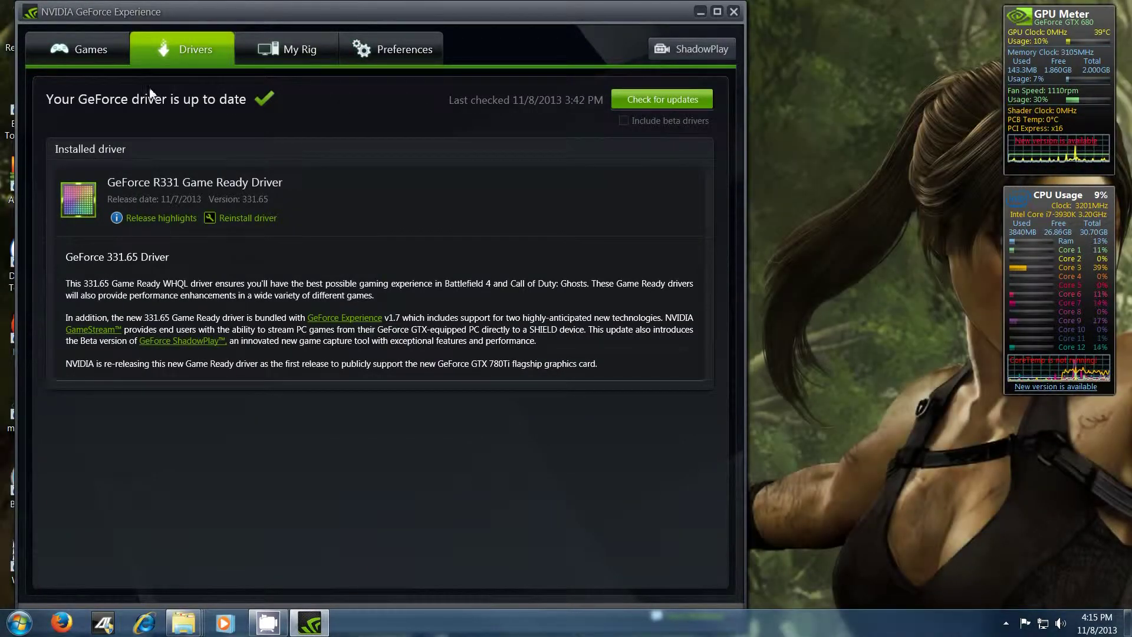
Review the current and optimal settings for Call of Duty: Ghosts and optimize the game
click(98, 52)
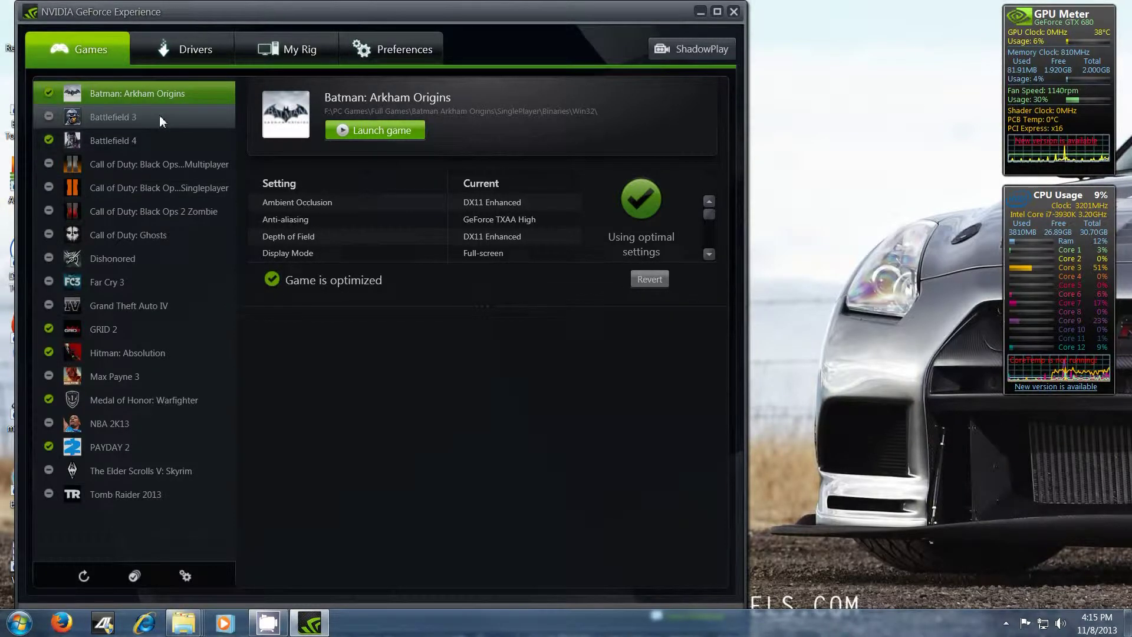
click(157, 239)
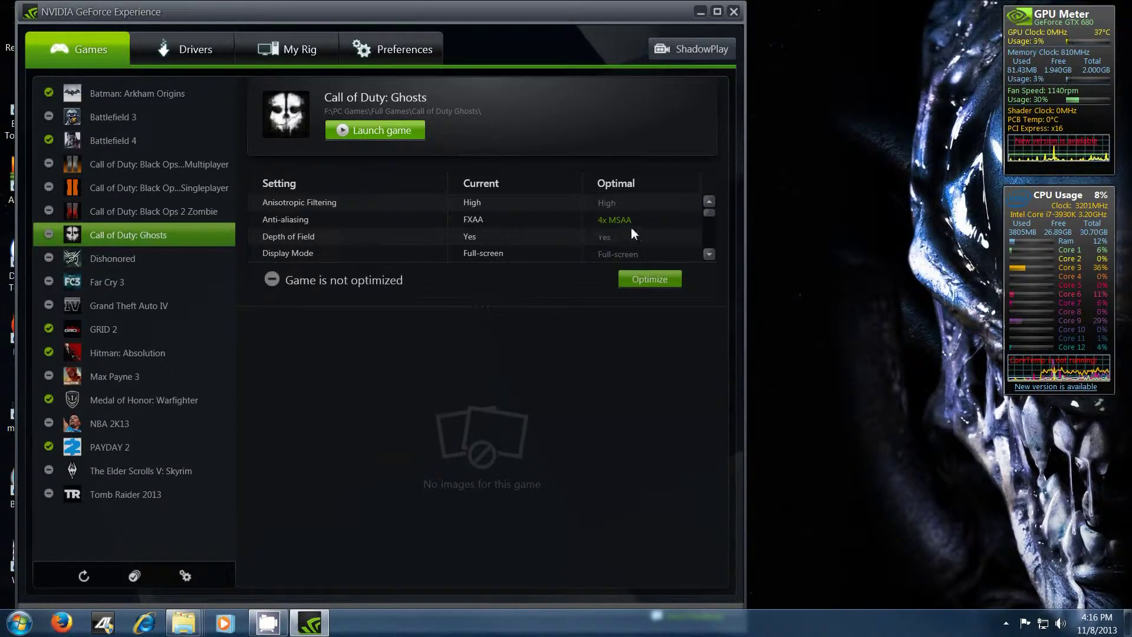
drag(712, 215, 710, 228)
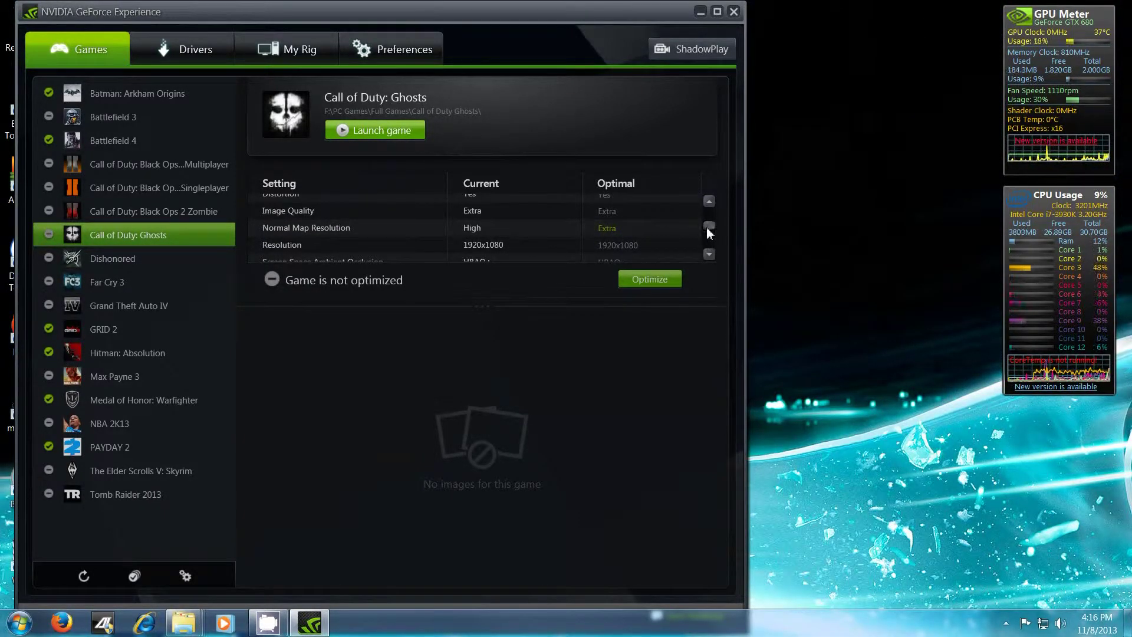
drag(708, 227, 709, 244)
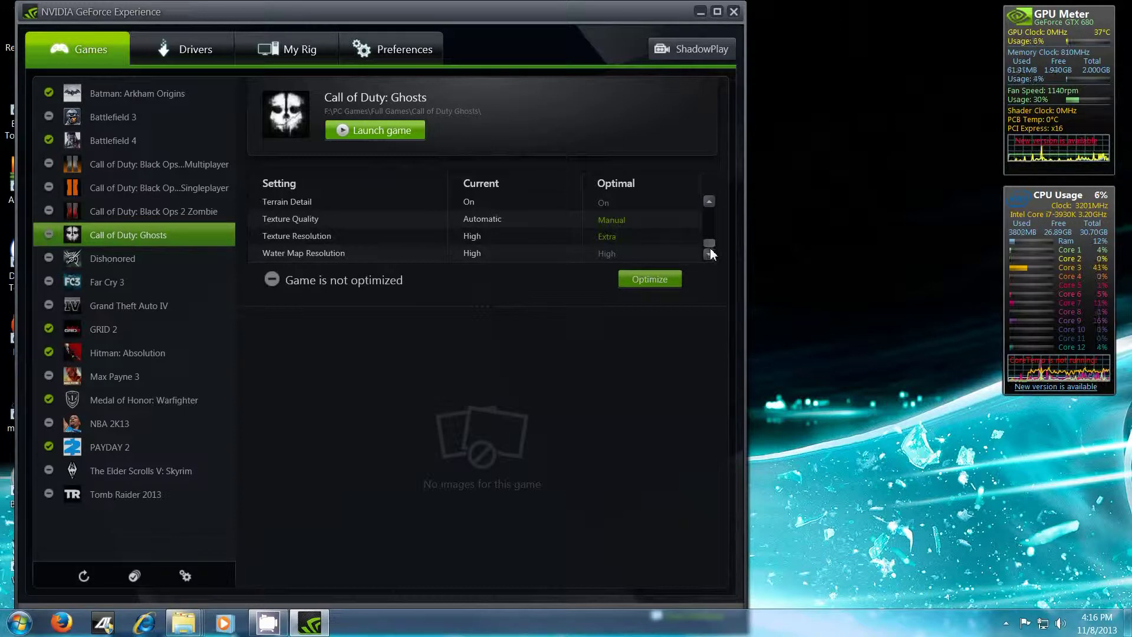
drag(710, 247, 719, 207)
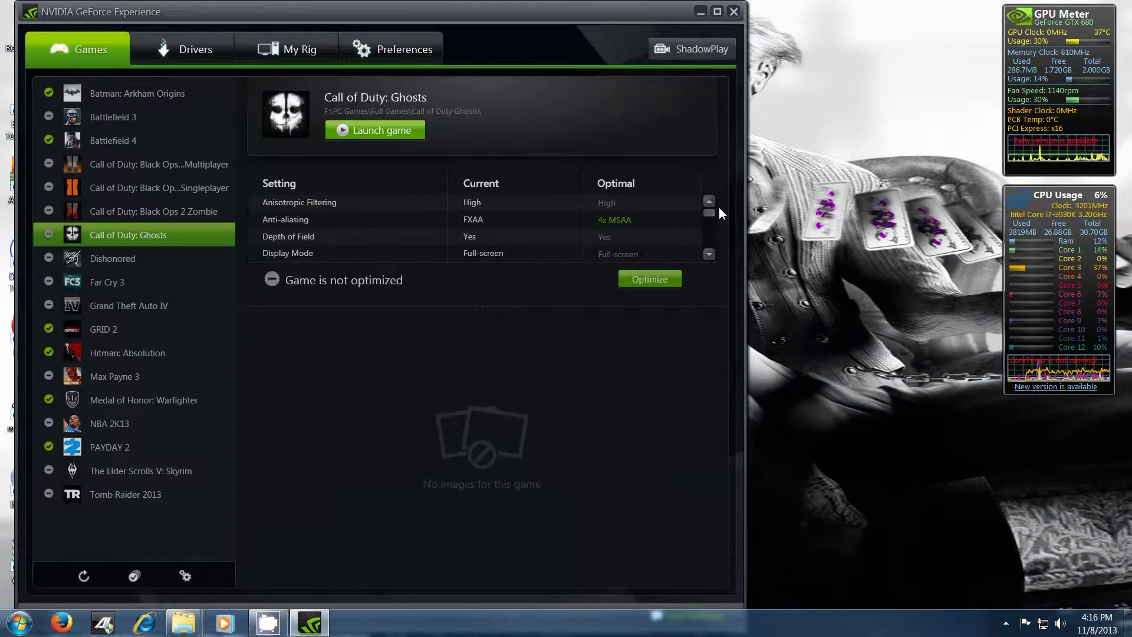
click(659, 276)
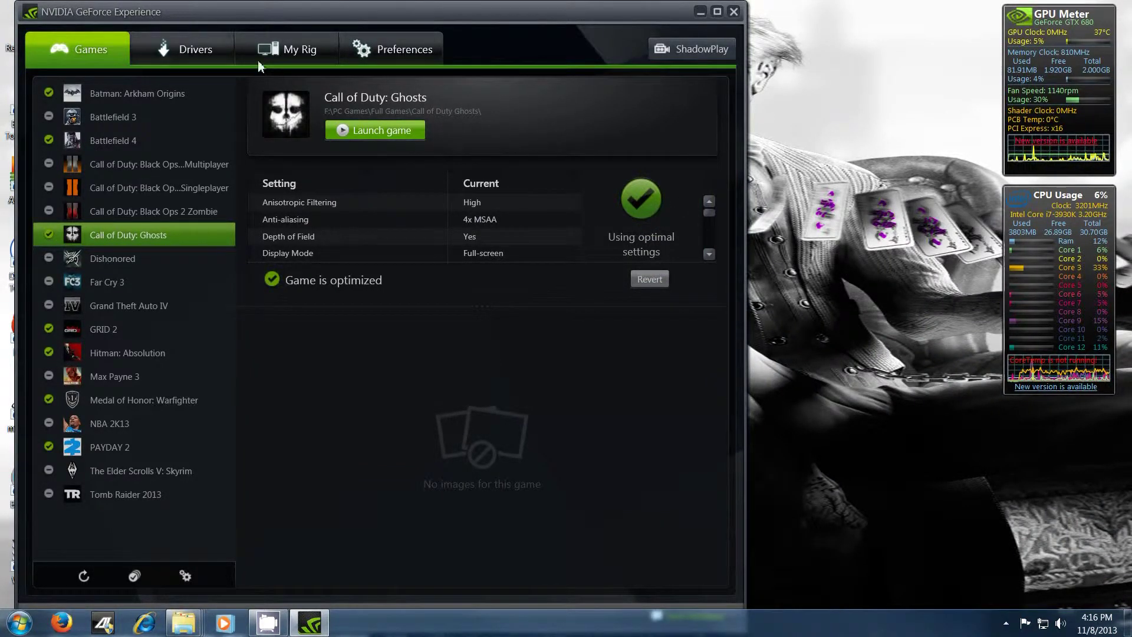
In the ShadowPlay preferences, try F3 as the manual recording toggle hotkey and finally set it to F6
click(381, 48)
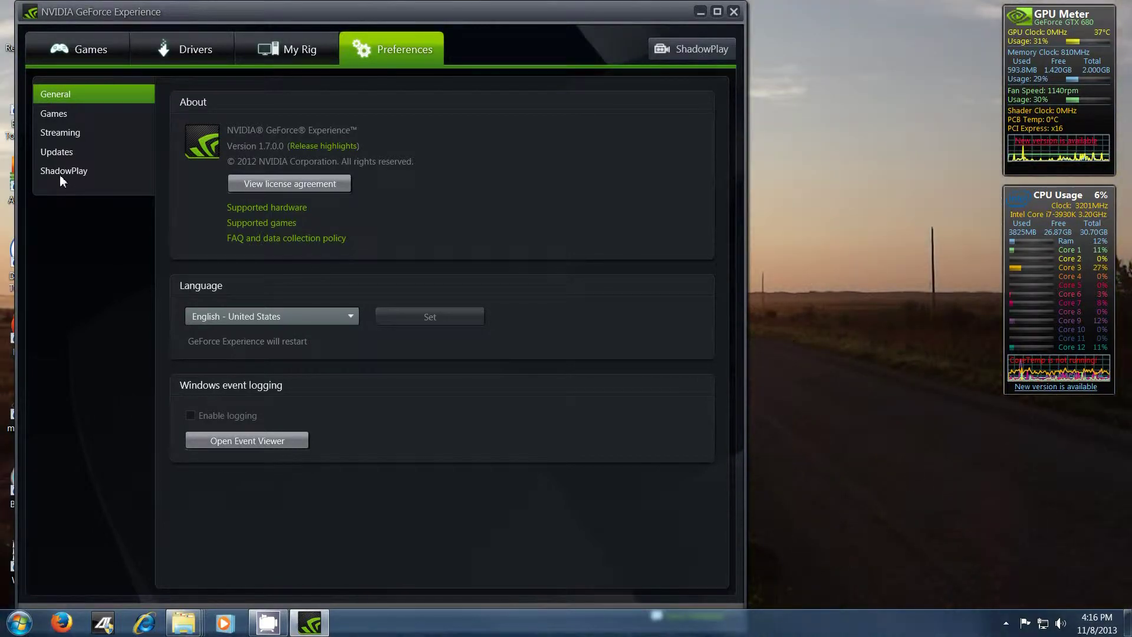
click(61, 177)
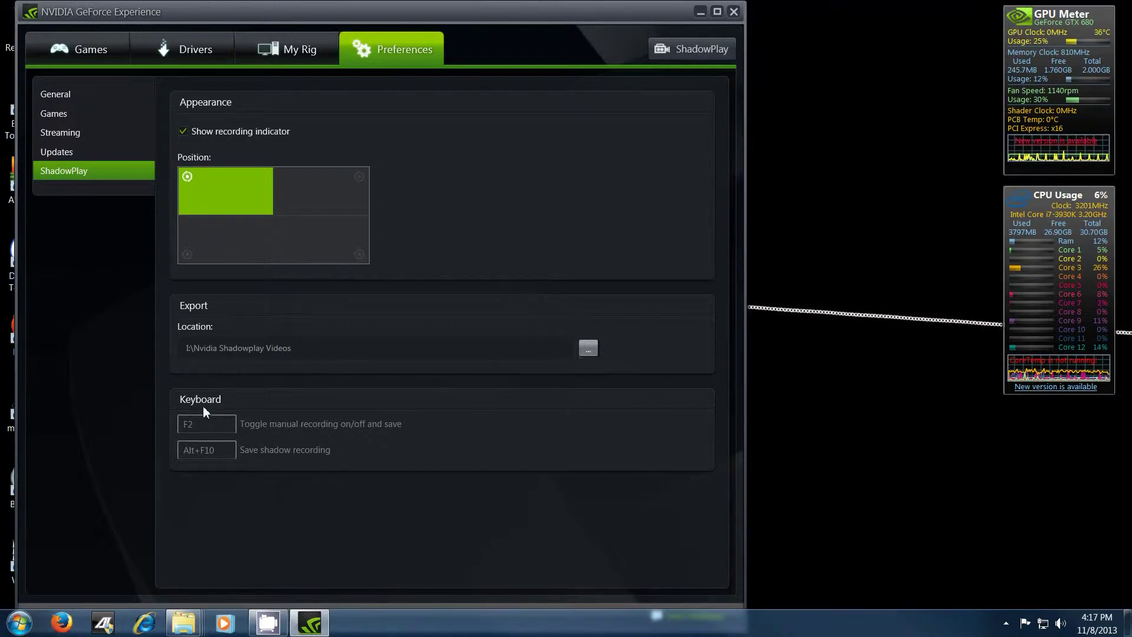
click(207, 424)
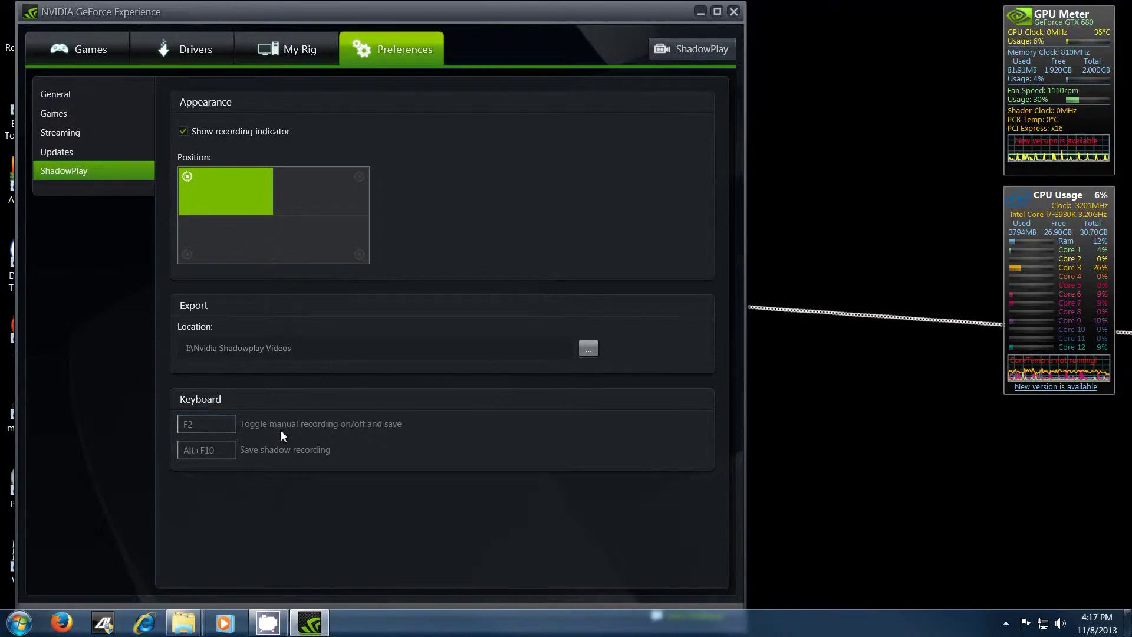
click(204, 427)
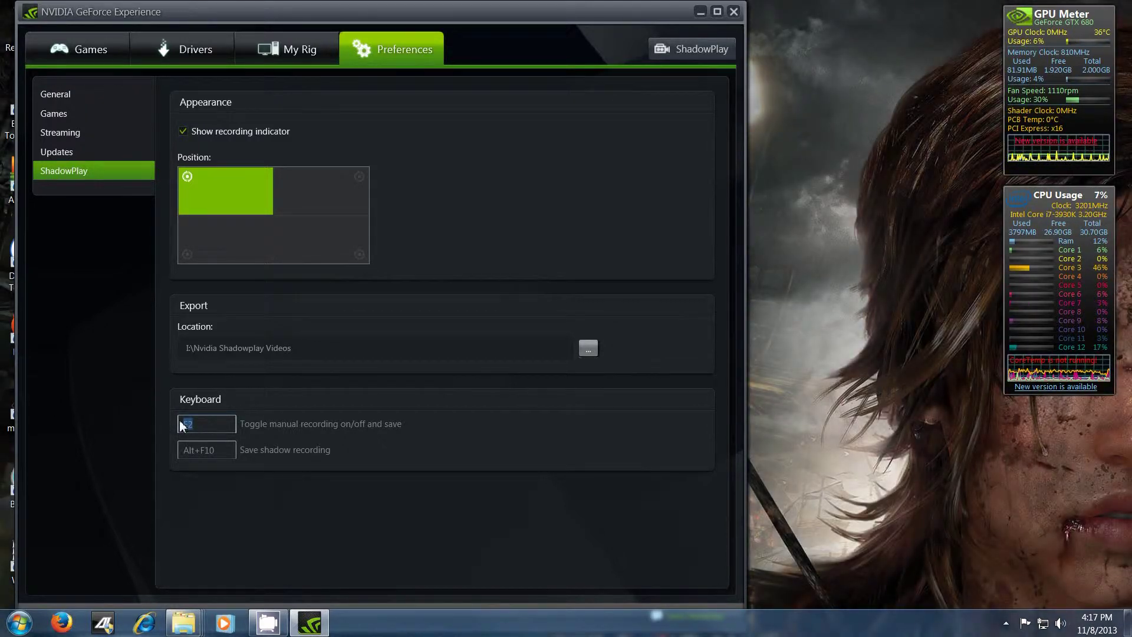
key(F3)
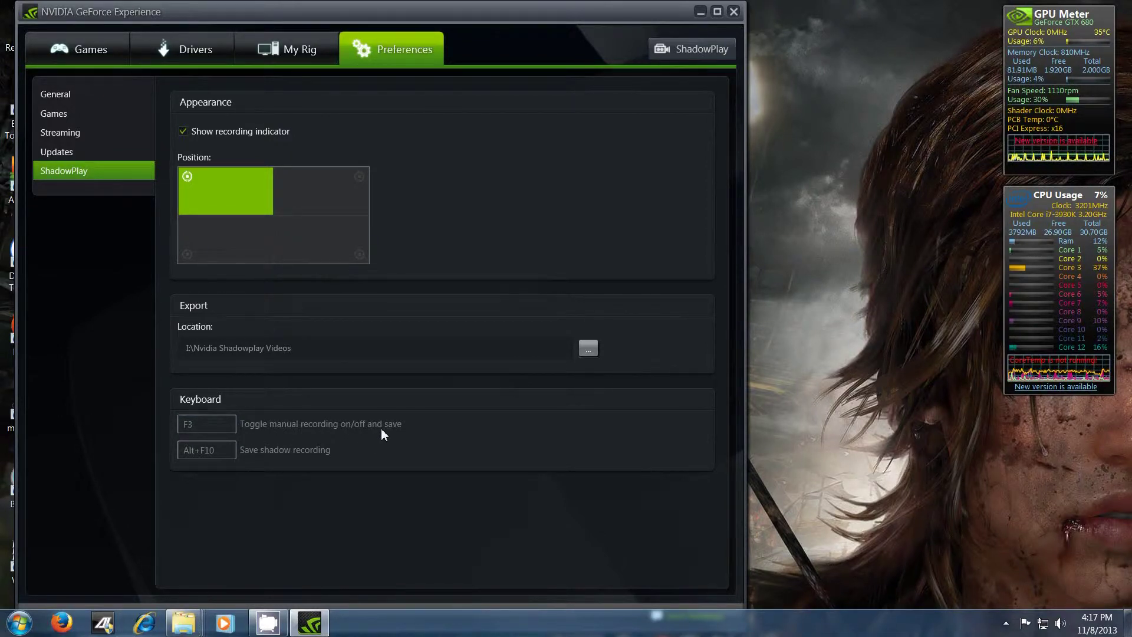
click(208, 425)
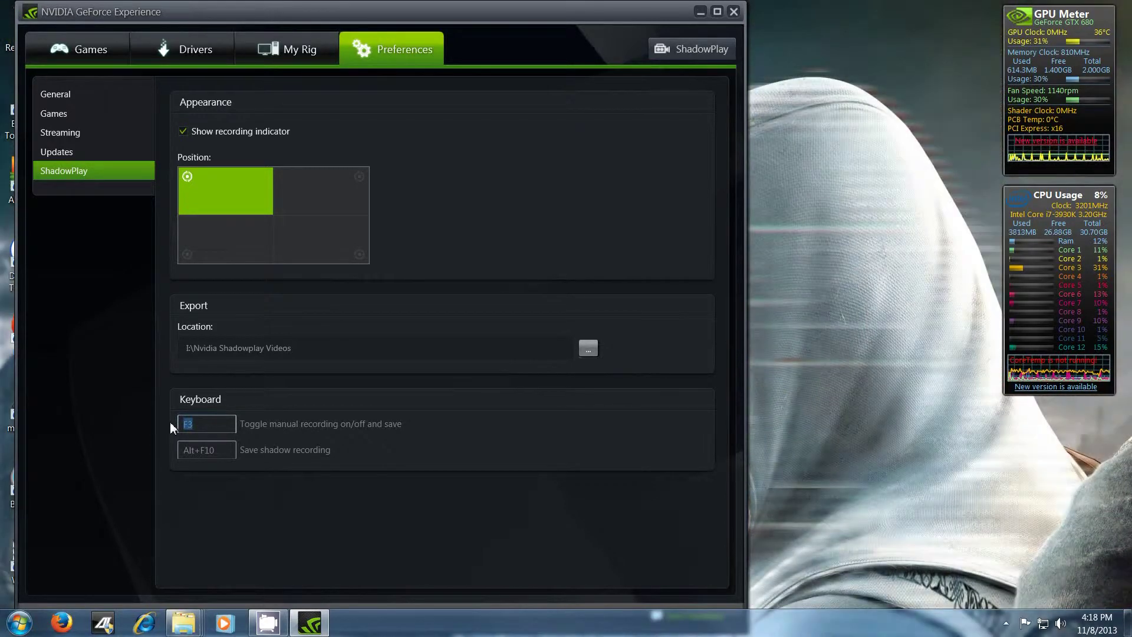
key(F6)
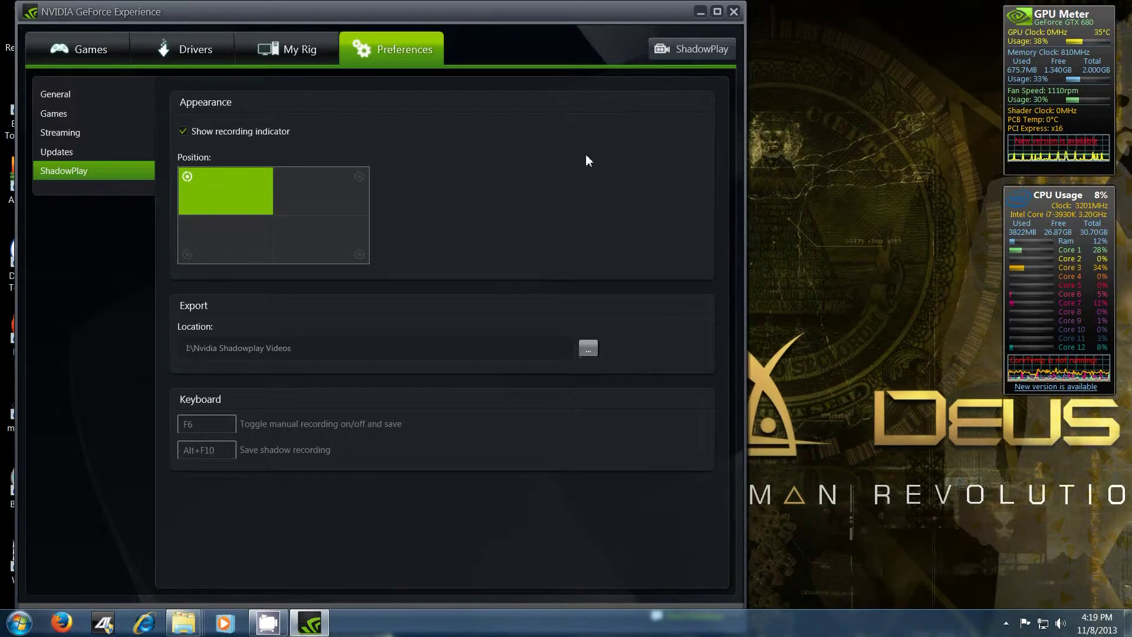
Open the ShadowPlay window, move it lower over the preferences, and switch ShadowPlay off and back on
click(688, 54)
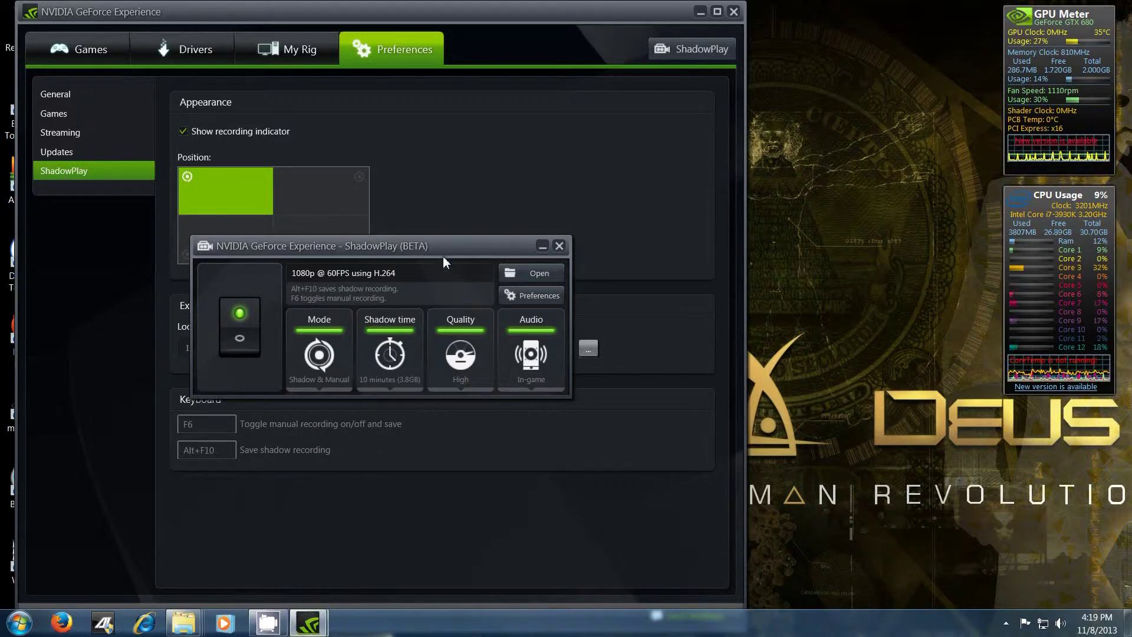
drag(412, 250, 538, 306)
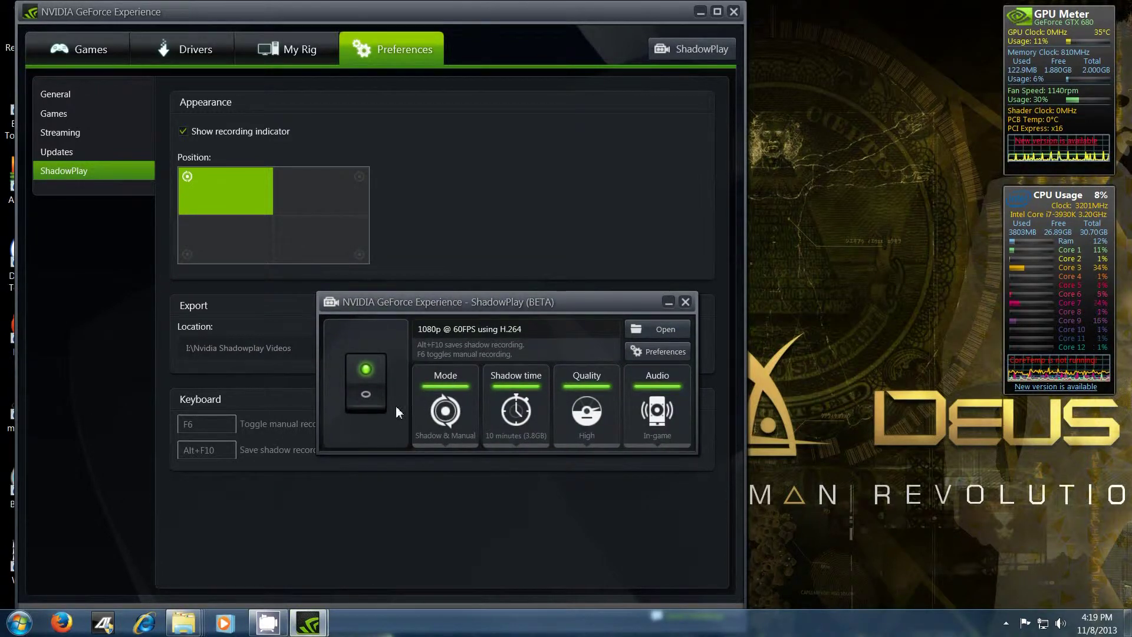
click(365, 398)
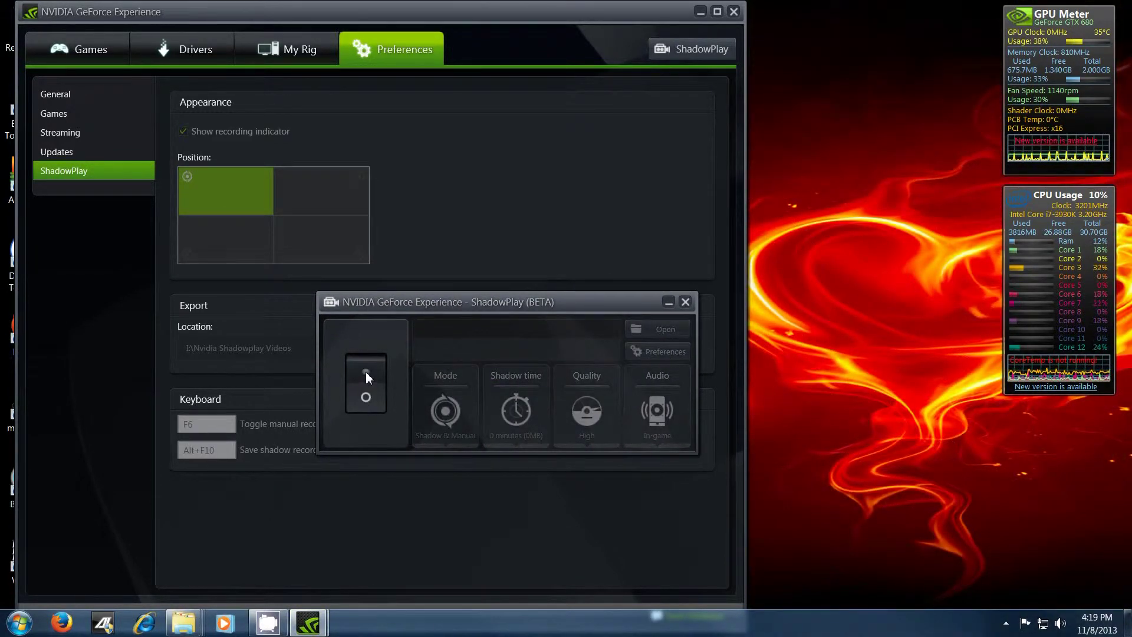
click(368, 372)
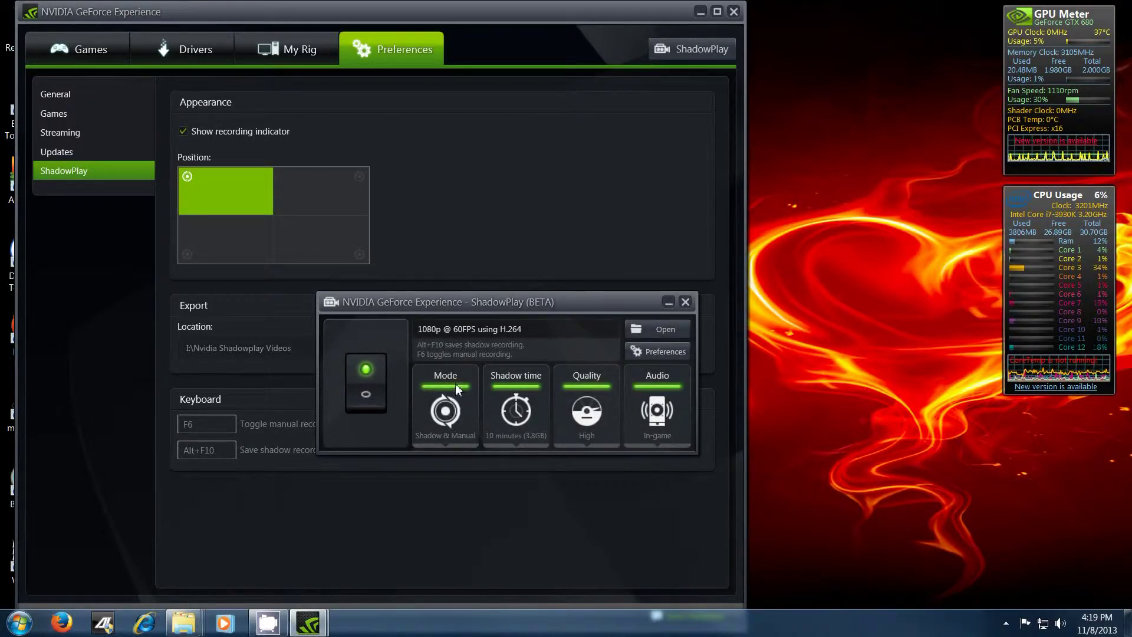
Set the ShadowPlay recording mode to Shadow and review the available modes
click(457, 415)
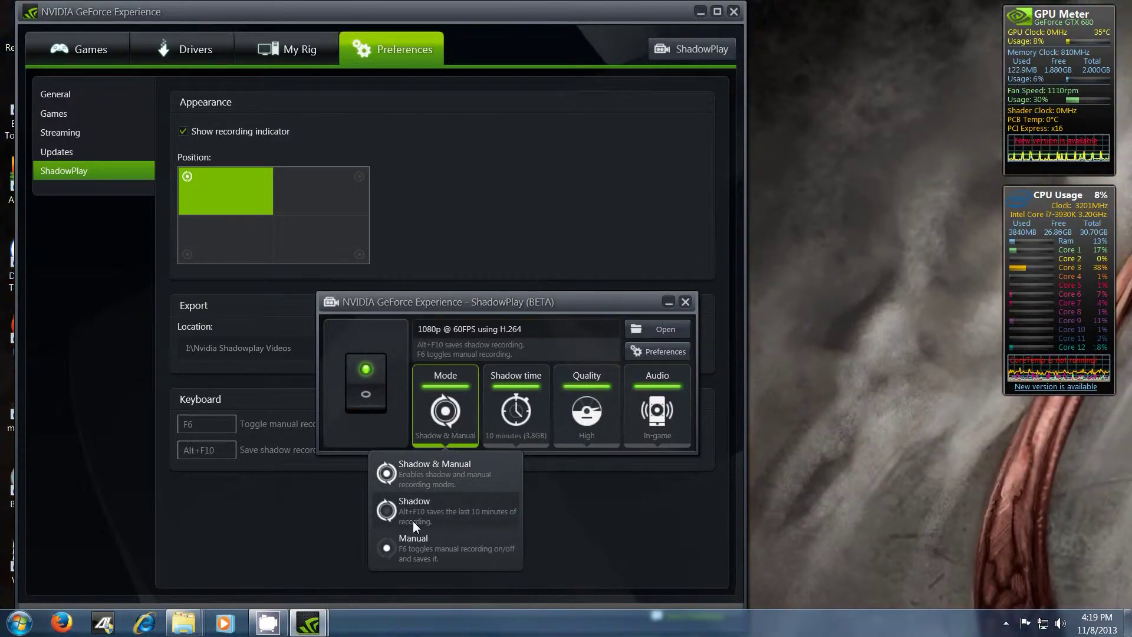
click(385, 511)
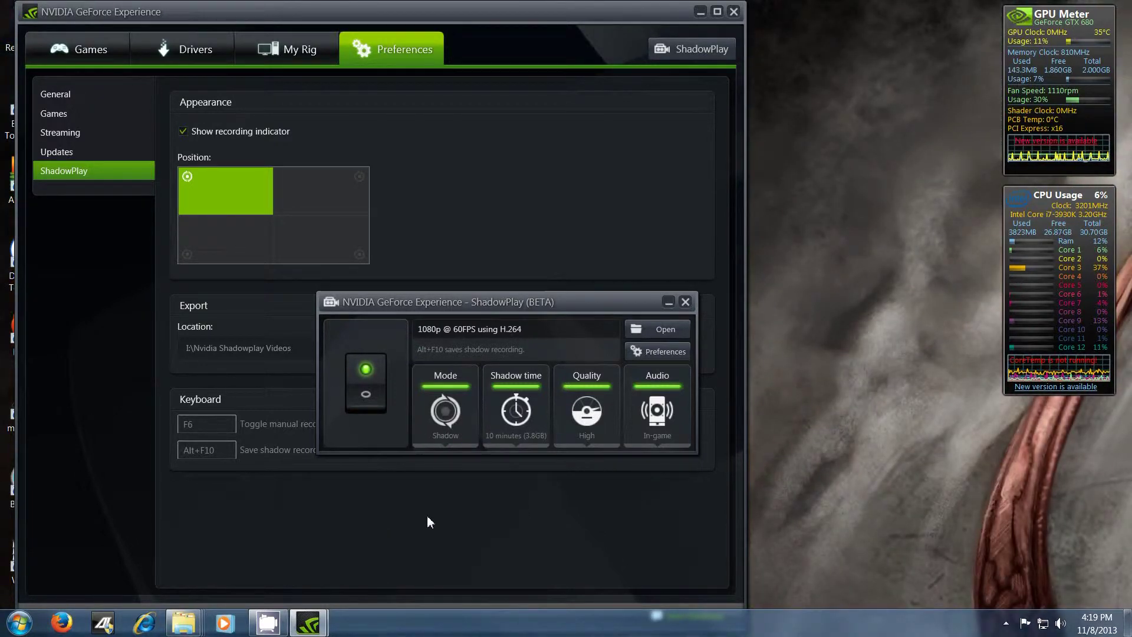
click(436, 414)
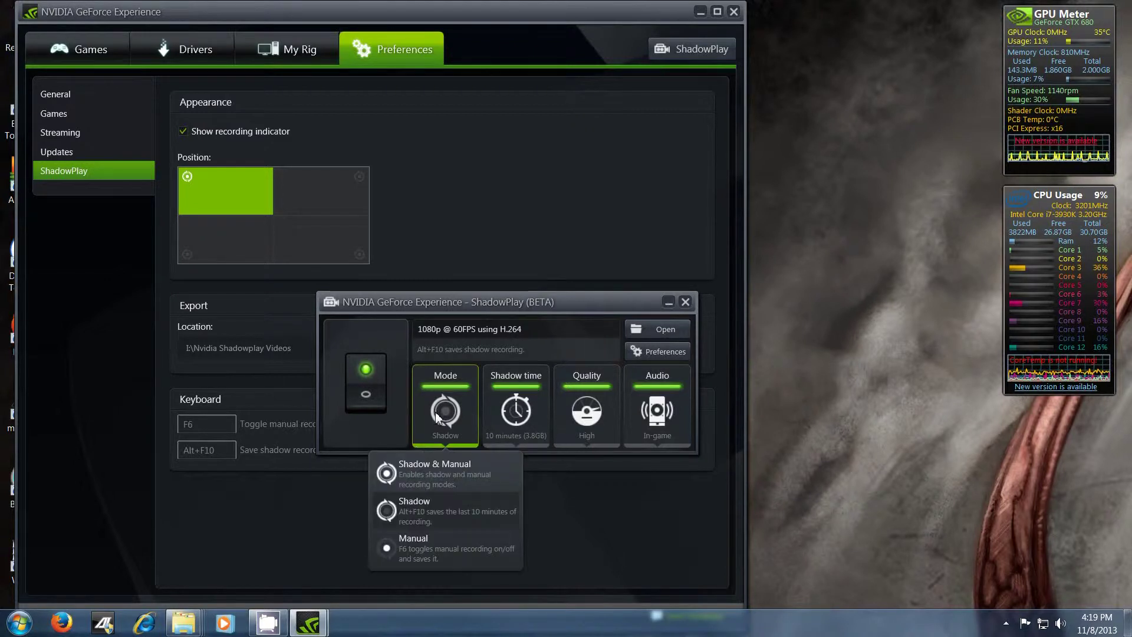
click(385, 510)
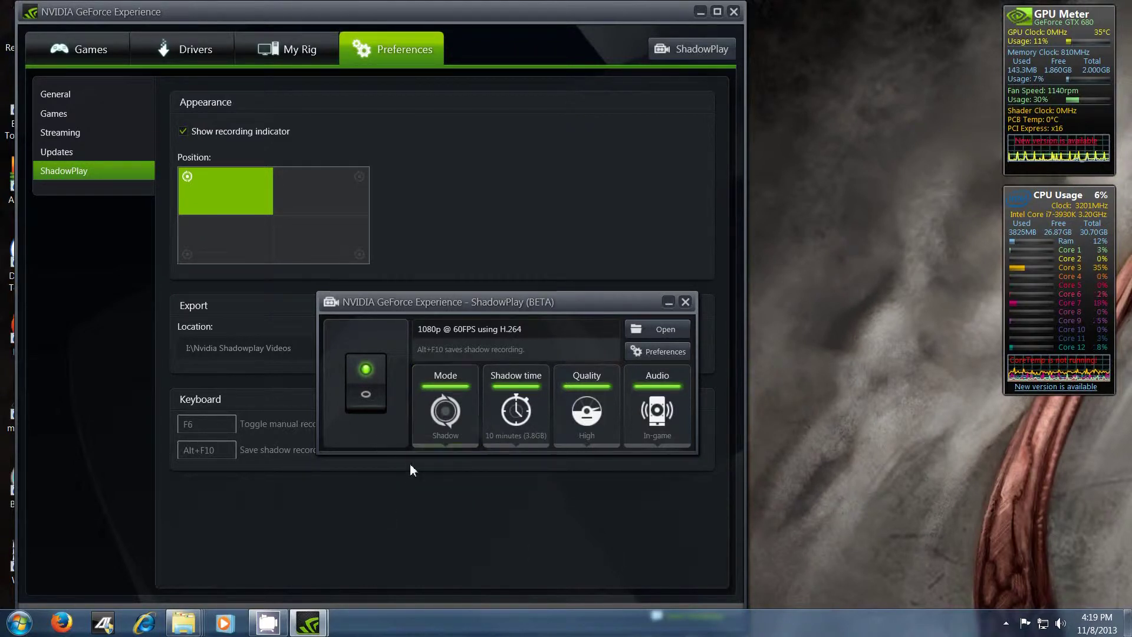
click(455, 424)
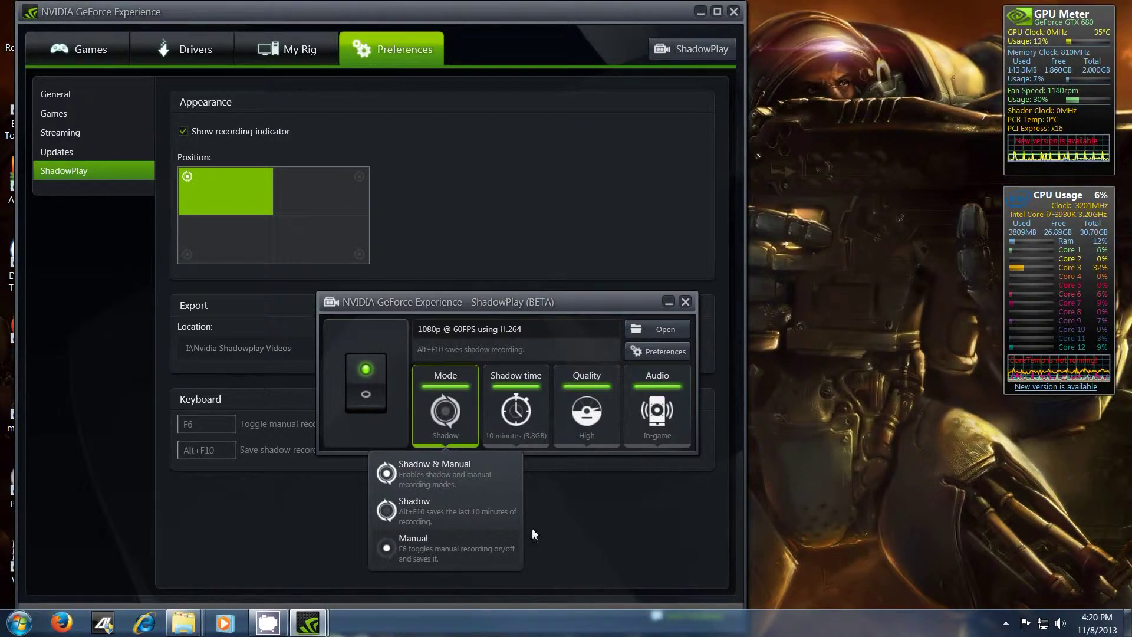
click(539, 425)
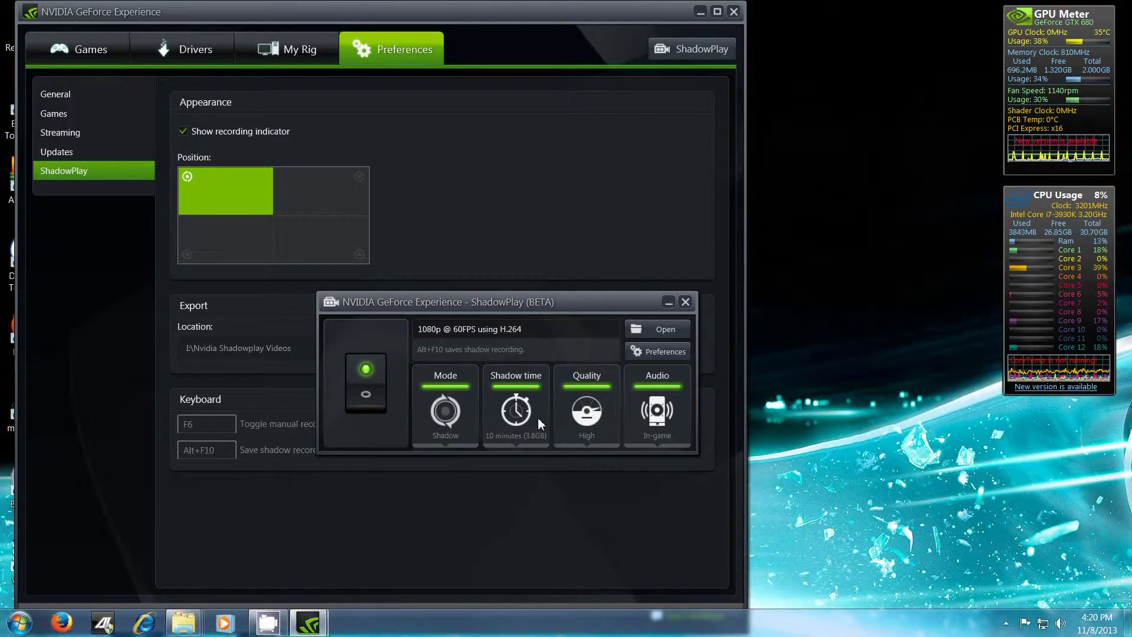
Try a shadow time of 1 minute and return it to 10 minutes
click(539, 424)
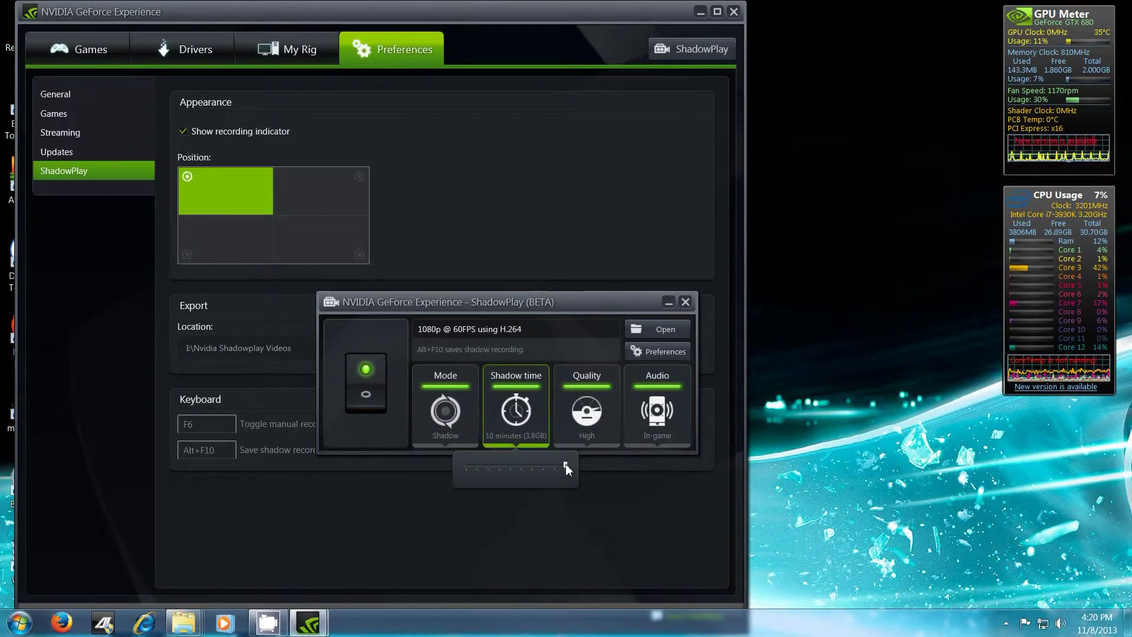
drag(566, 468, 474, 465)
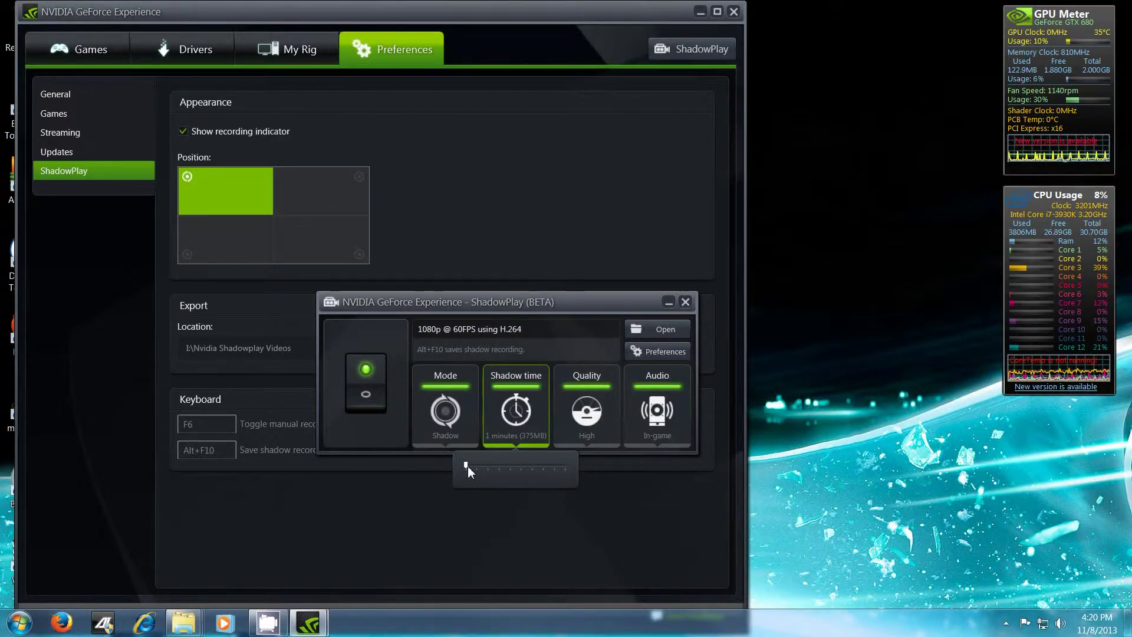
drag(468, 466, 586, 469)
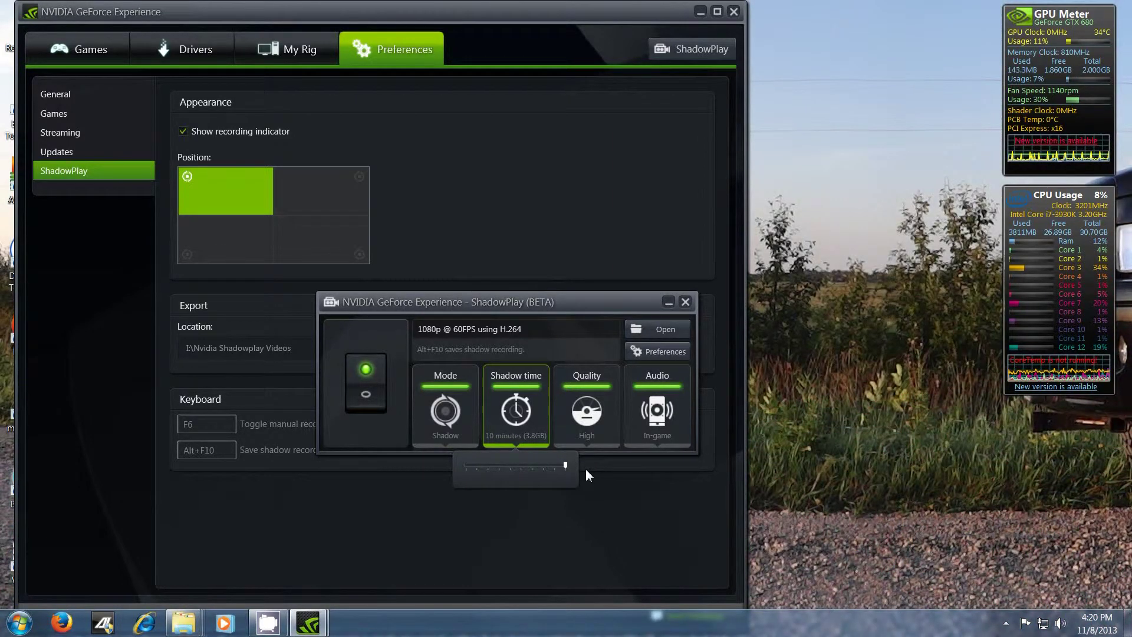
Try the Medium and Low recording qualities and set the quality back to High
click(587, 410)
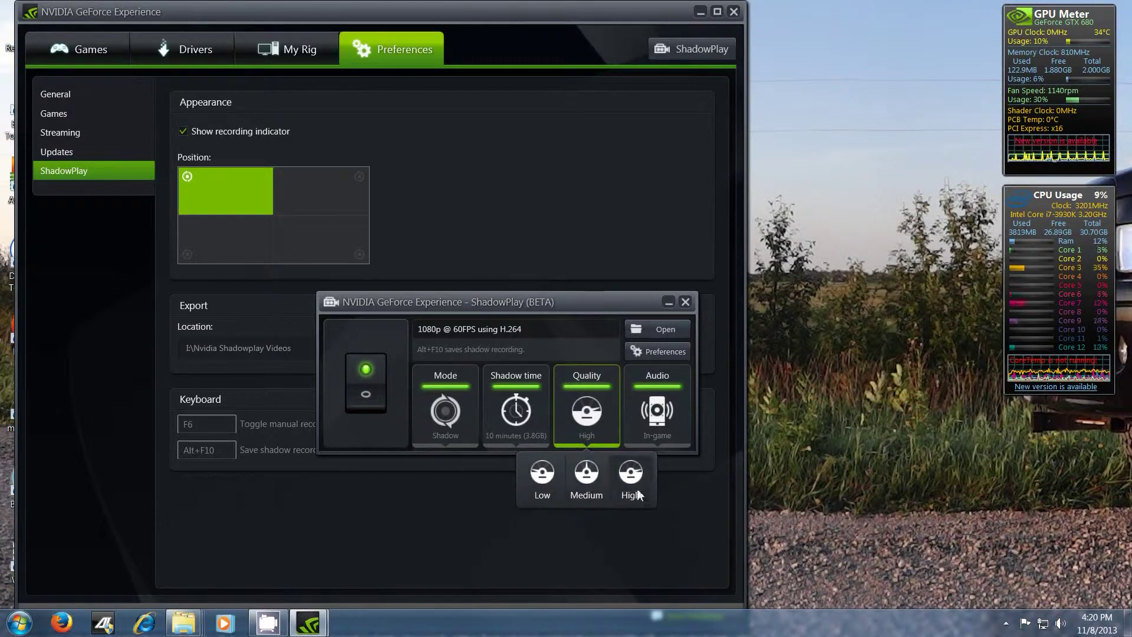
click(584, 481)
click(583, 425)
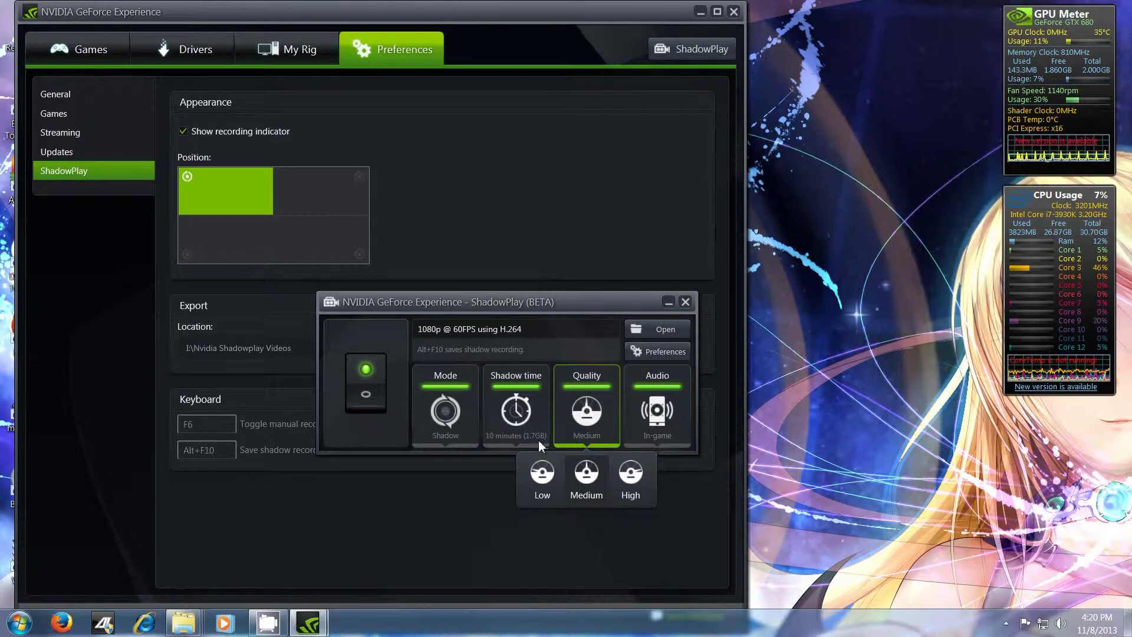
click(542, 478)
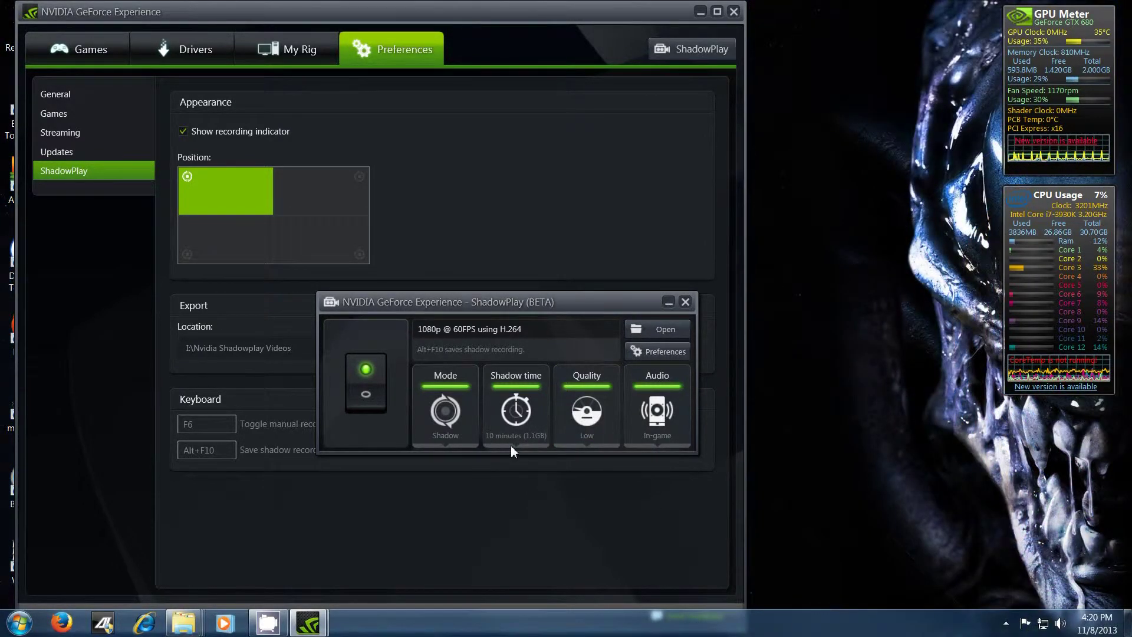
click(600, 416)
click(627, 471)
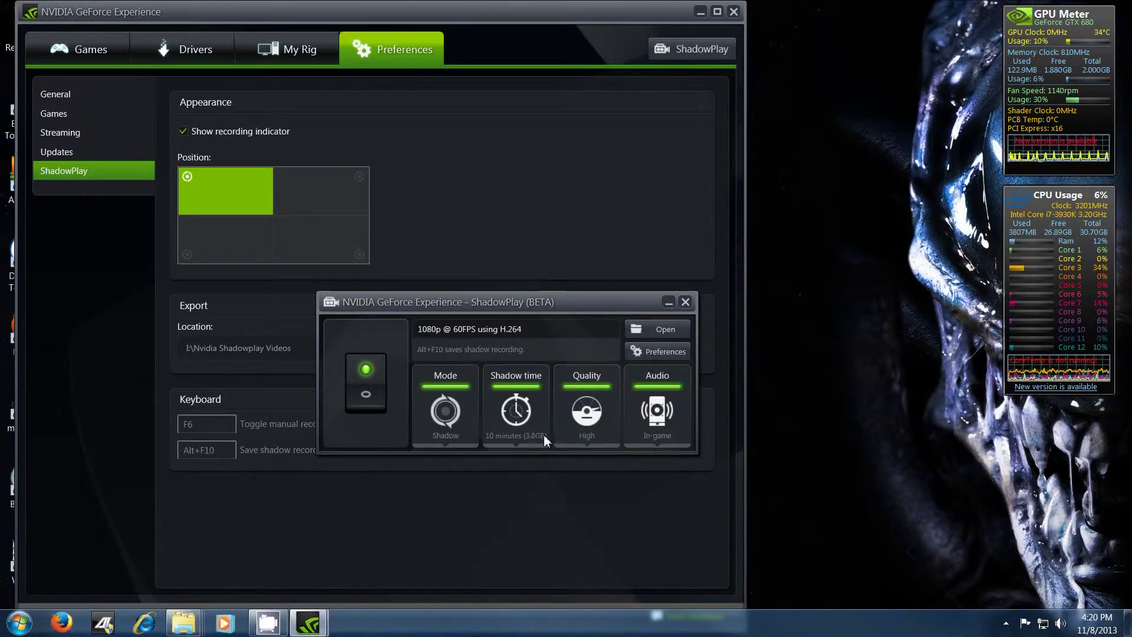
click(575, 432)
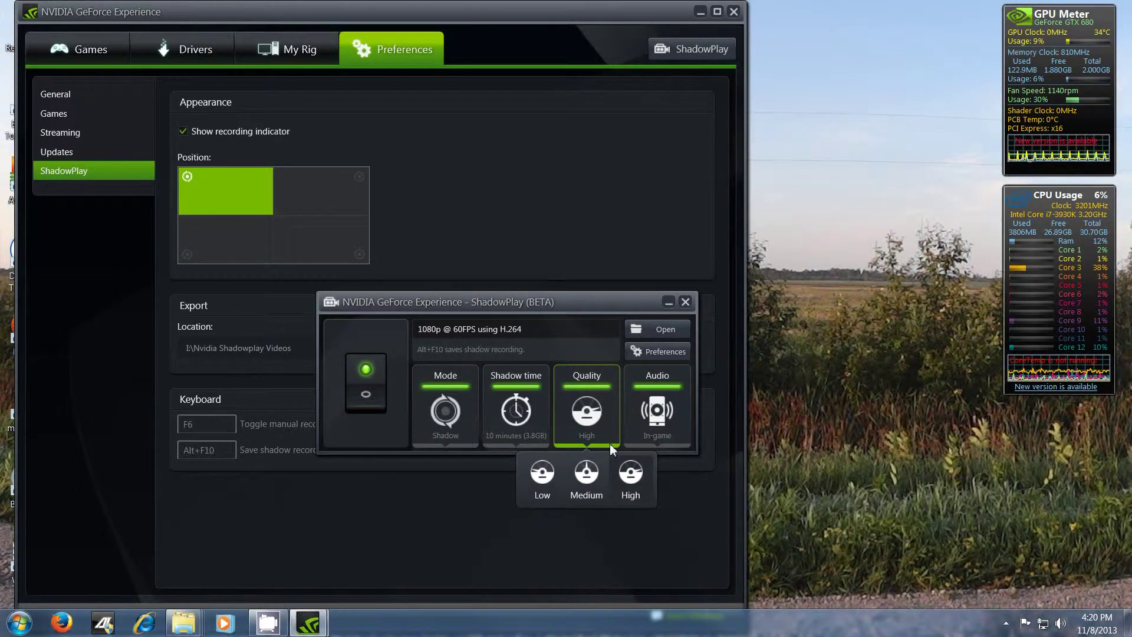
click(630, 470)
View the audio options without changing them, and close both ShadowPlay and GeForce Experience, dismissing any leftover dialog
click(653, 409)
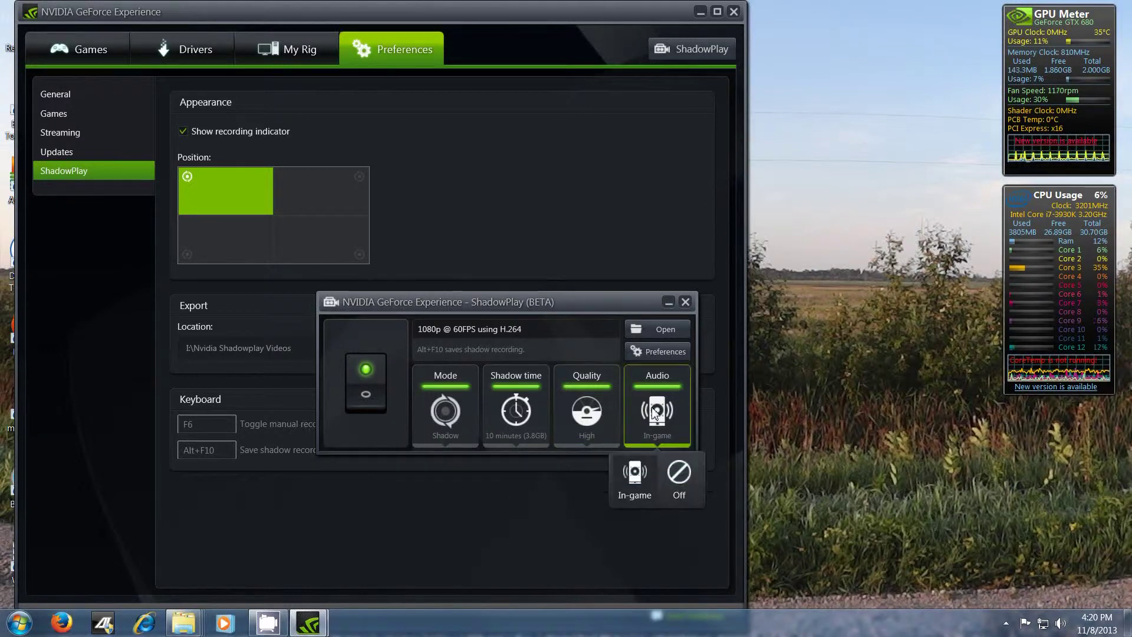
click(652, 537)
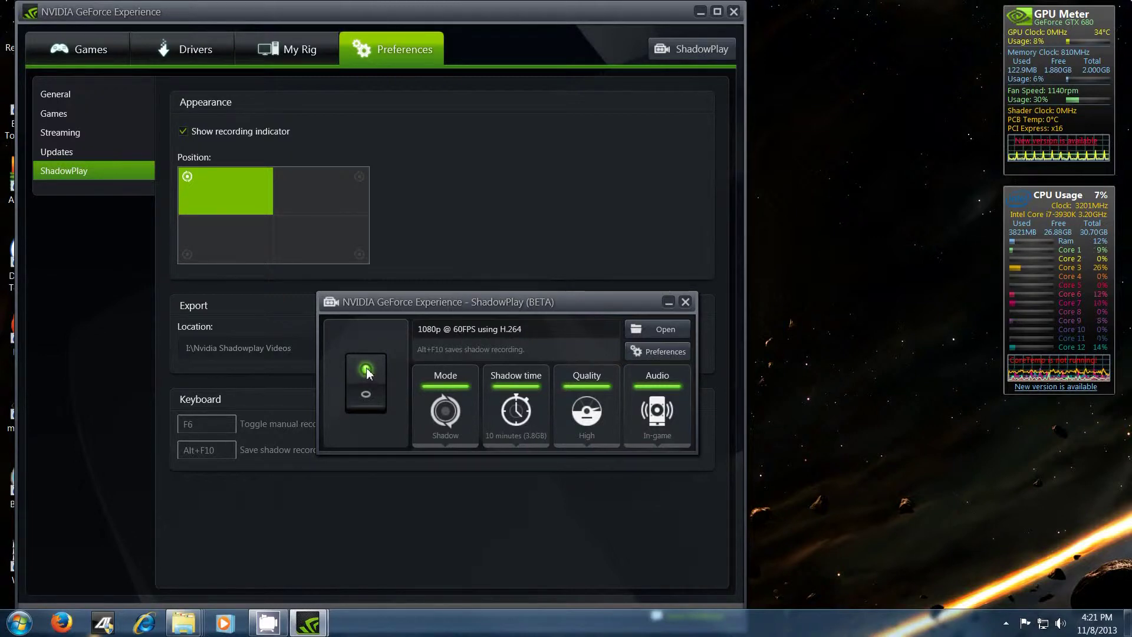
click(685, 301)
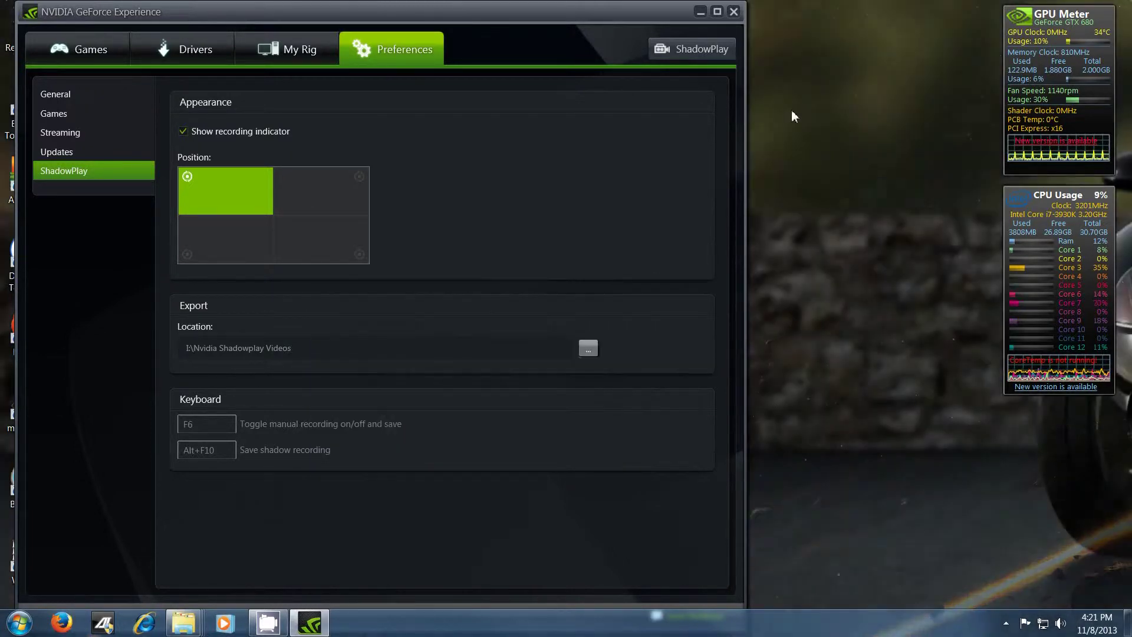
click(733, 13)
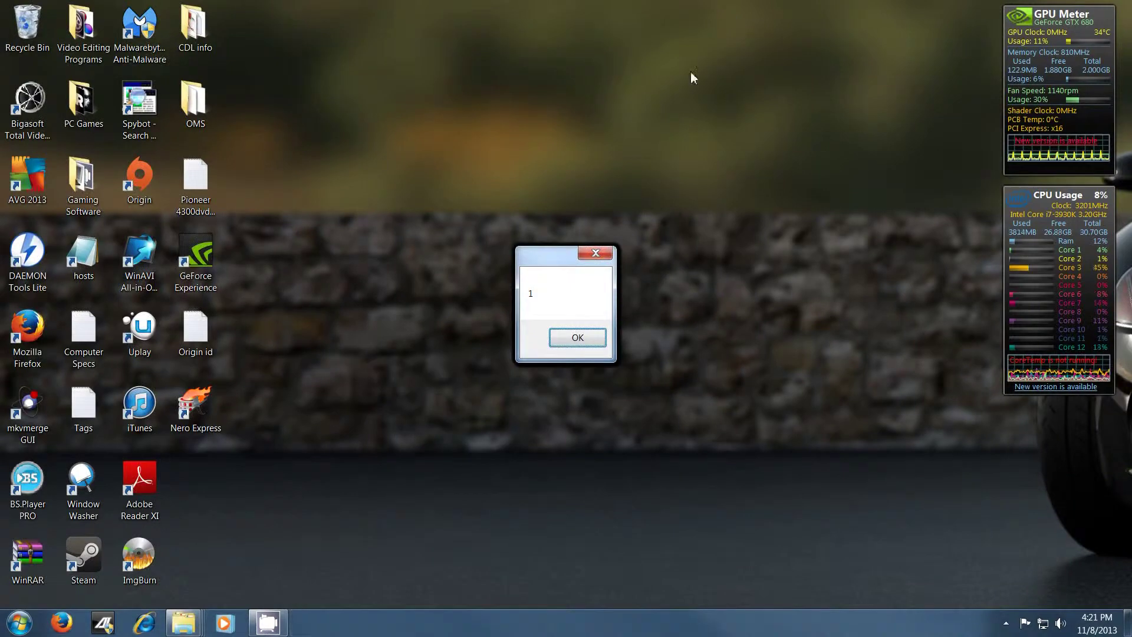
key(Return)
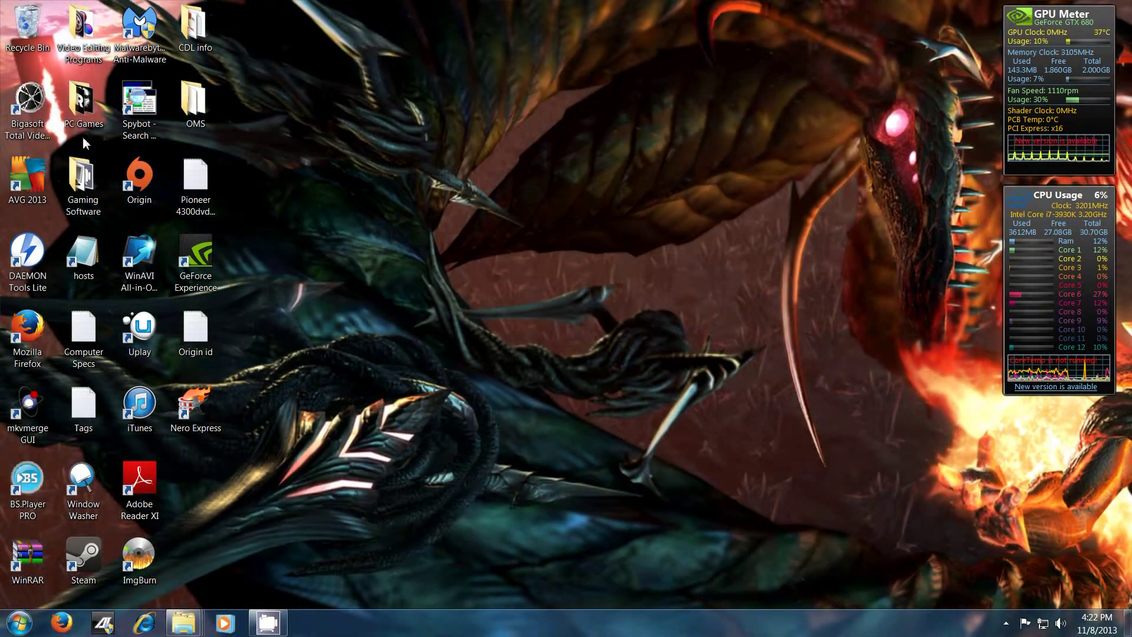